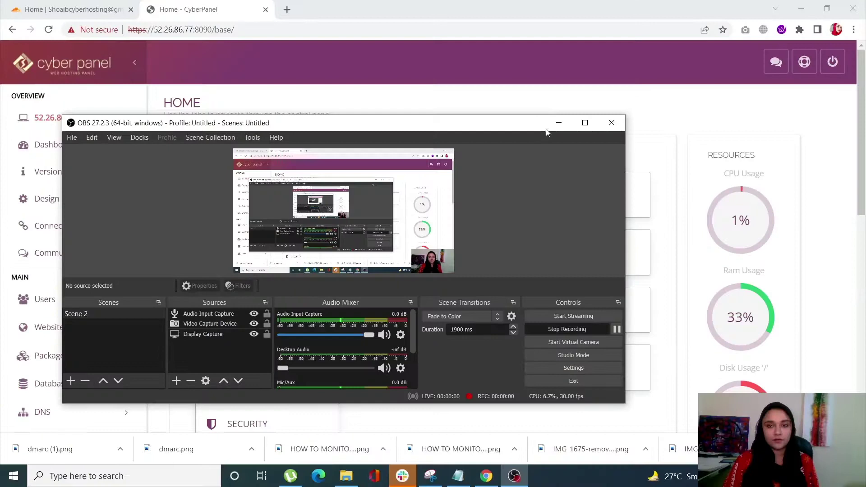
Bring the CyberPanel browser forward and open the Create Website form.
{"action": "left_click", "coordinate": [545, 100]}
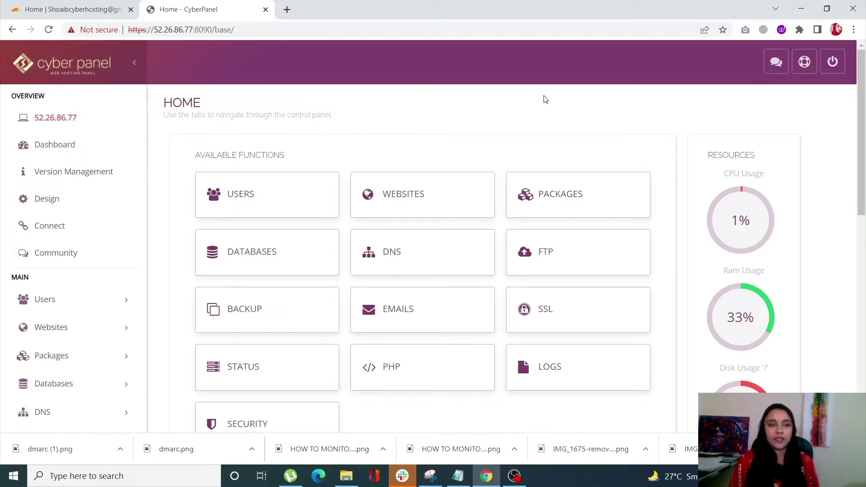
{"action": "left_click", "coordinate": [85, 329]}
{"action": "left_click", "coordinate": [73, 360]}
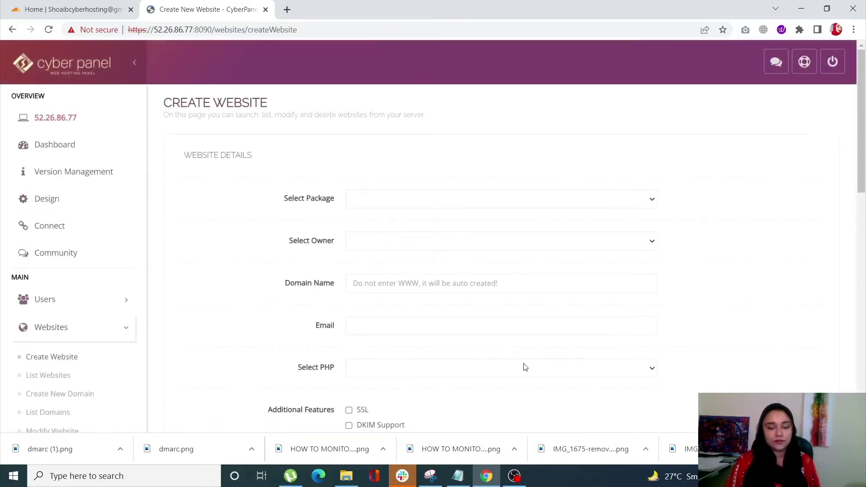
Choose the Default package and admin owner, and enable DKIM support.
{"action": "left_click", "coordinate": [411, 196]}
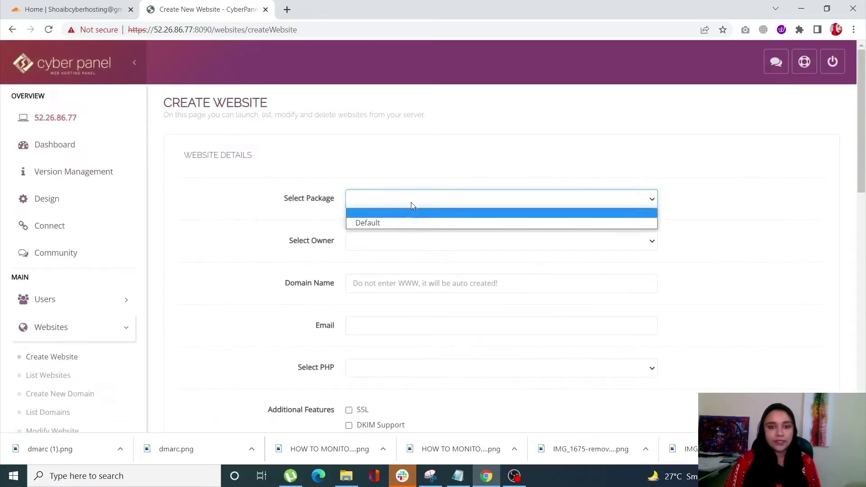
{"action": "left_click", "coordinate": [393, 222]}
{"action": "left_click", "coordinate": [386, 244]}
{"action": "left_click", "coordinate": [388, 266]}
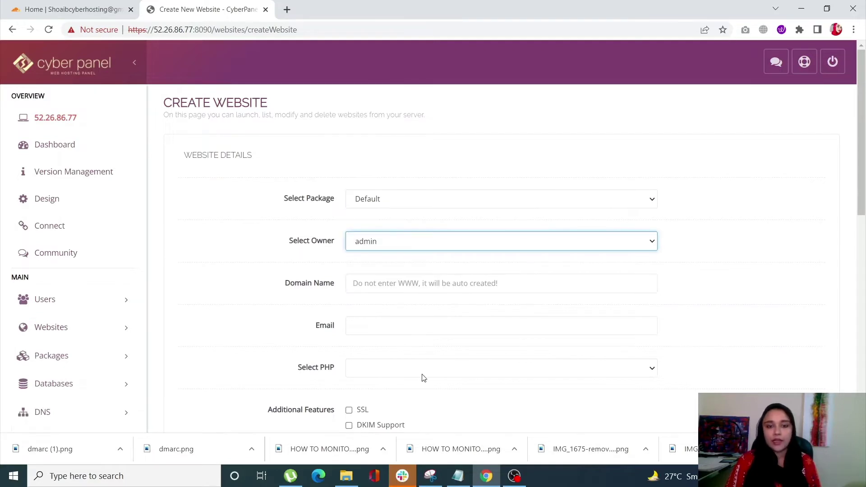
{"action": "scroll", "coordinate": [421, 377], "scroll_direction": "down", "scroll_amount": 1}
{"action": "scroll", "coordinate": [423, 377], "scroll_direction": "down", "scroll_amount": 1}
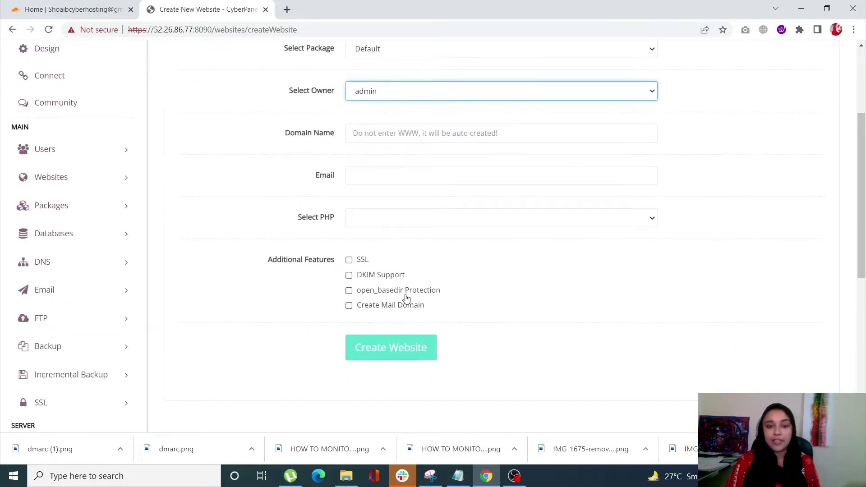
{"action": "left_click", "coordinate": [357, 282]}
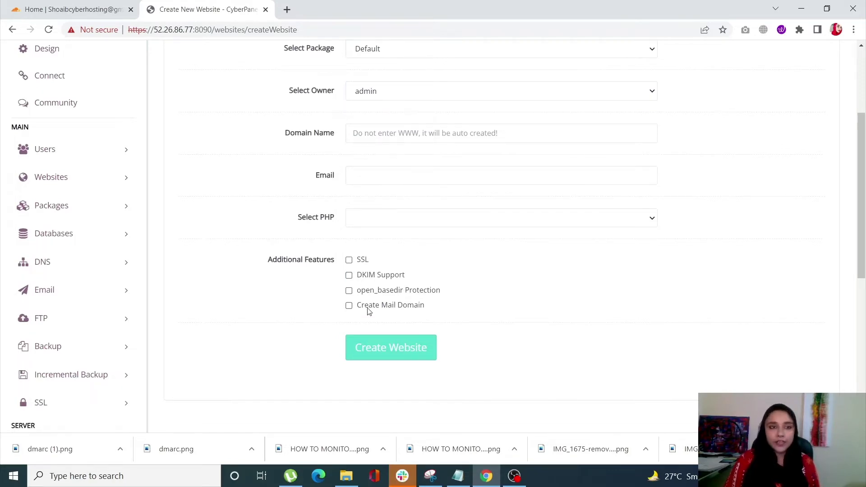
{"action": "scroll", "coordinate": [215, 319], "scroll_direction": "up", "scroll_amount": 1}
{"action": "scroll", "coordinate": [214, 320], "scroll_direction": "up", "scroll_amount": 1}
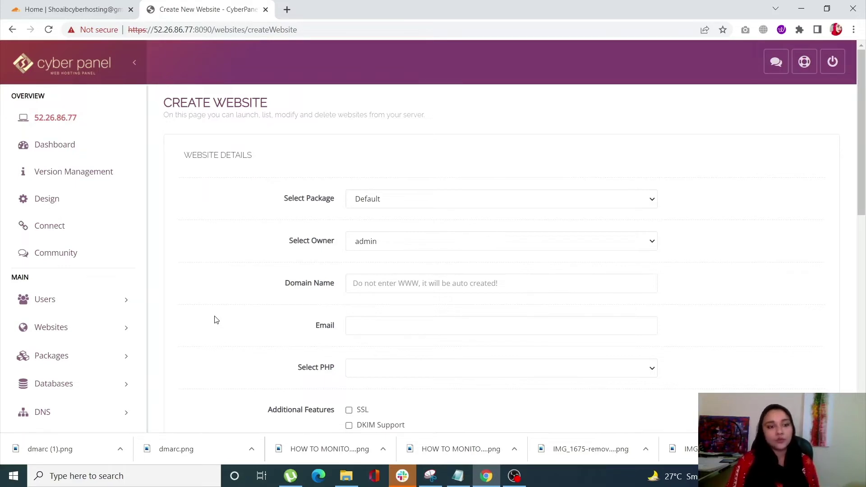
Go to the DKIM Manager page from the CyberPanel sidebar.
{"action": "left_click", "coordinate": [40, 328]}
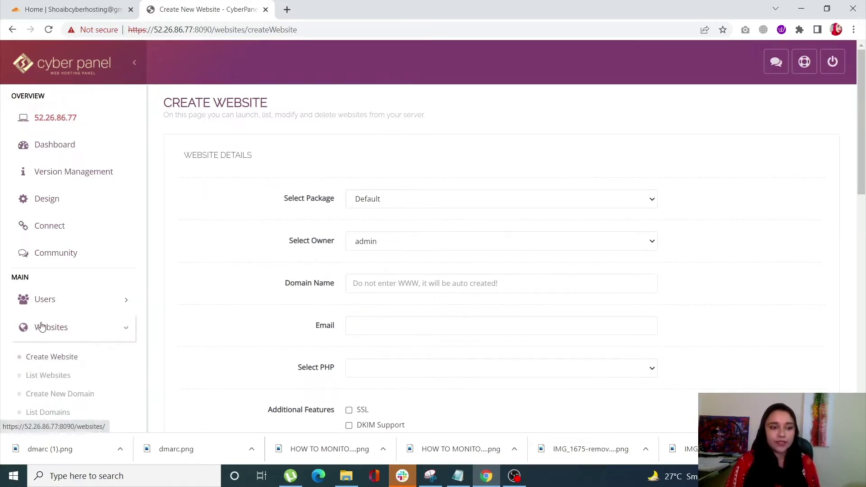
{"action": "scroll", "coordinate": [69, 380], "scroll_direction": "down", "scroll_amount": 2}
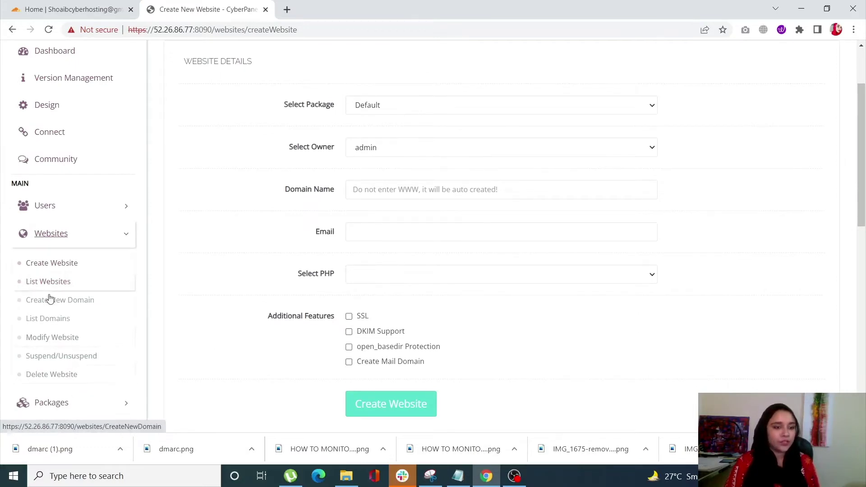
{"action": "scroll", "coordinate": [49, 298], "scroll_direction": "down", "scroll_amount": 1}
{"action": "scroll", "coordinate": [50, 300], "scroll_direction": "down", "scroll_amount": 1}
{"action": "scroll", "coordinate": [64, 339], "scroll_direction": "down", "scroll_amount": 1}
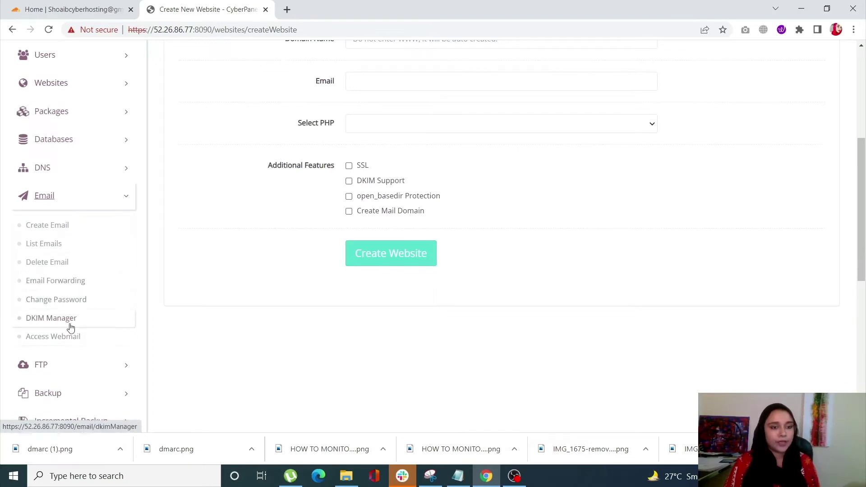
{"action": "left_click", "coordinate": [51, 318]}
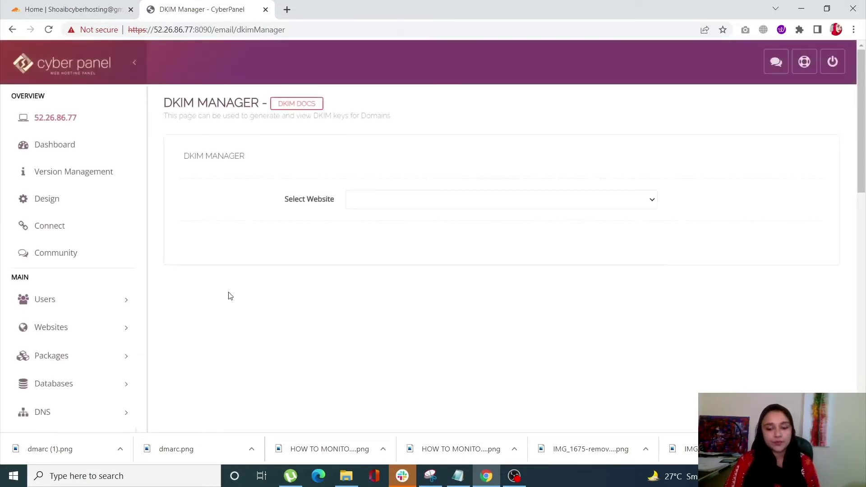
Select axmi.xyz in the website list to fetch its DKIM keys.
{"action": "left_click", "coordinate": [385, 203]}
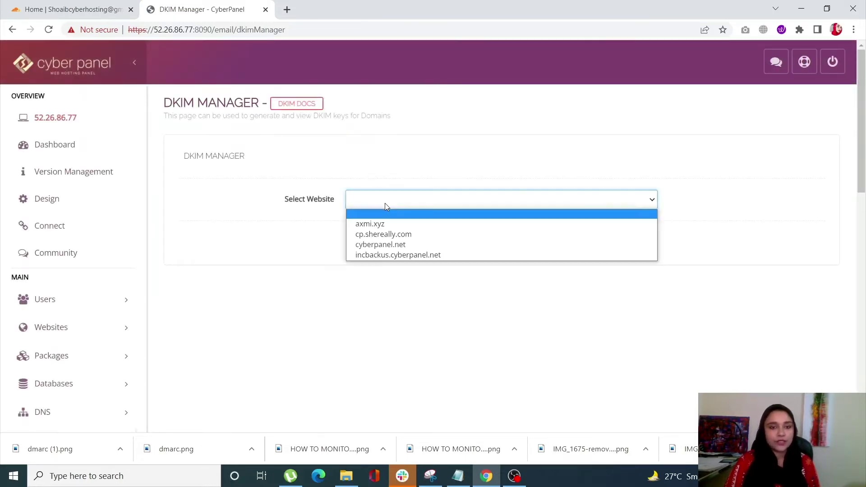
{"action": "left_click", "coordinate": [396, 224]}
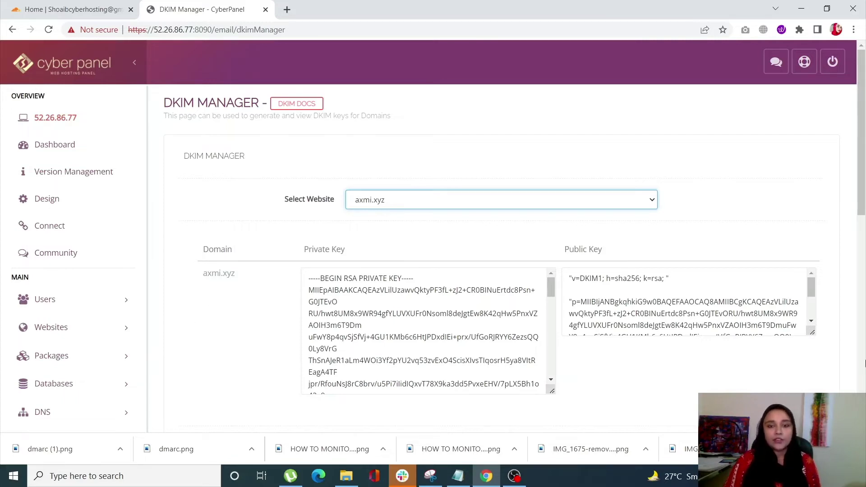
{"action": "scroll", "coordinate": [209, 314], "scroll_direction": "down", "scroll_amount": 2}
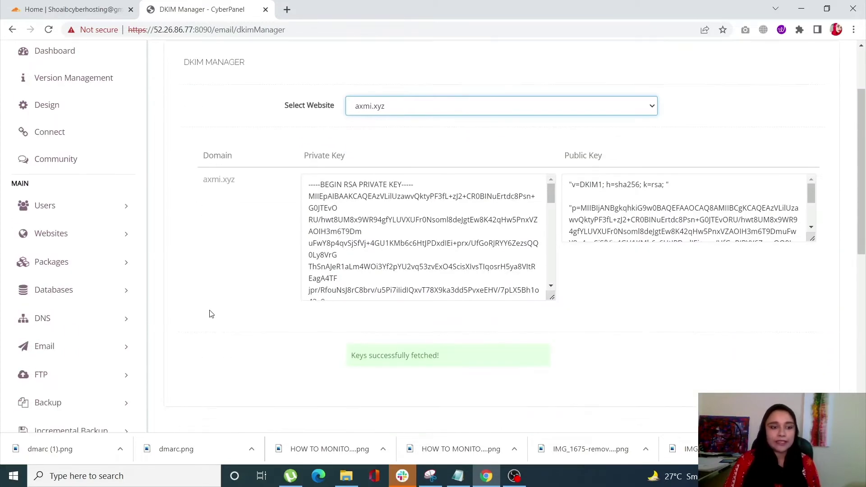
Go to DNS > Add/Delete Records in the CyberPanel sidebar.
{"action": "left_click", "coordinate": [53, 326]}
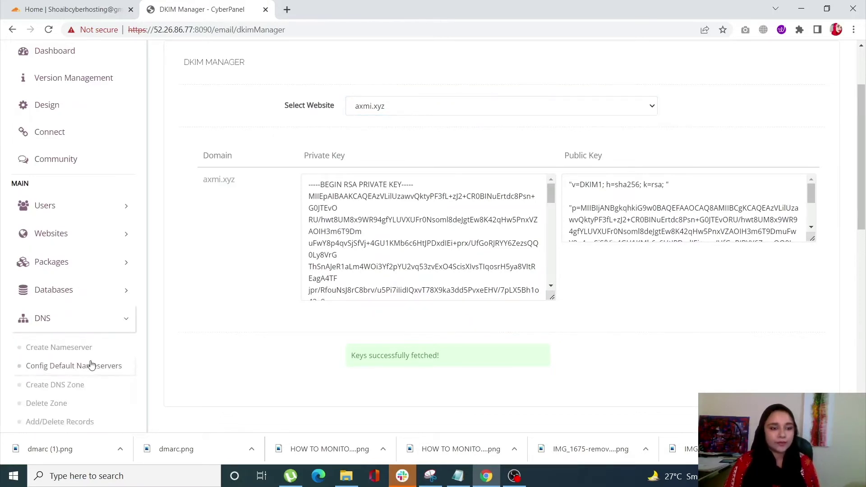
{"action": "scroll", "coordinate": [88, 365], "scroll_direction": "down", "scroll_amount": 1}
{"action": "scroll", "coordinate": [91, 365], "scroll_direction": "down", "scroll_amount": 1}
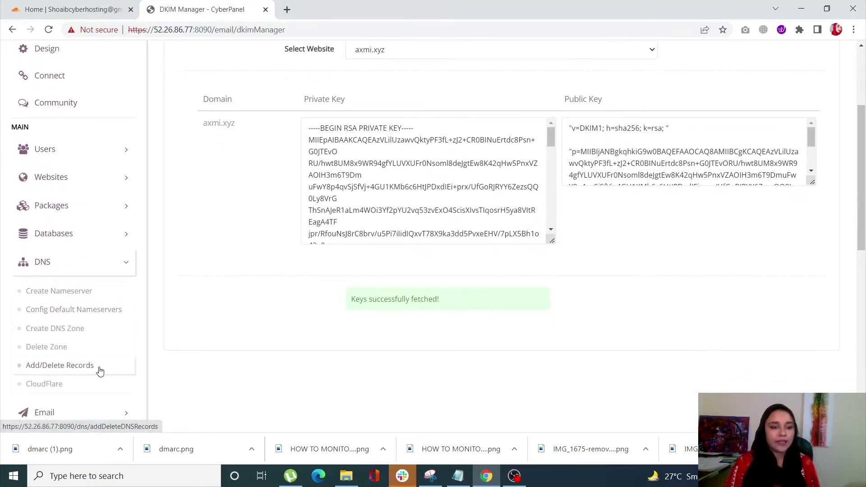
{"action": "left_click", "coordinate": [99, 365]}
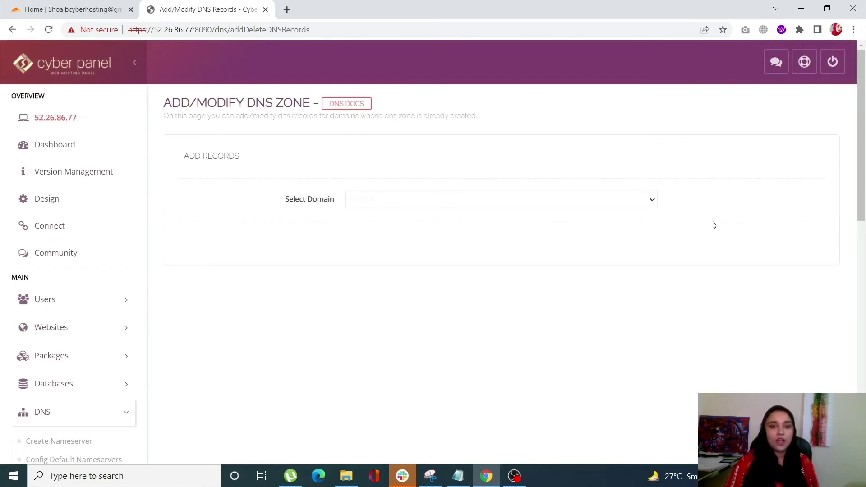
Load axmi.xyz's DNS zone and show its TXT records.
{"action": "left_click", "coordinate": [414, 206]}
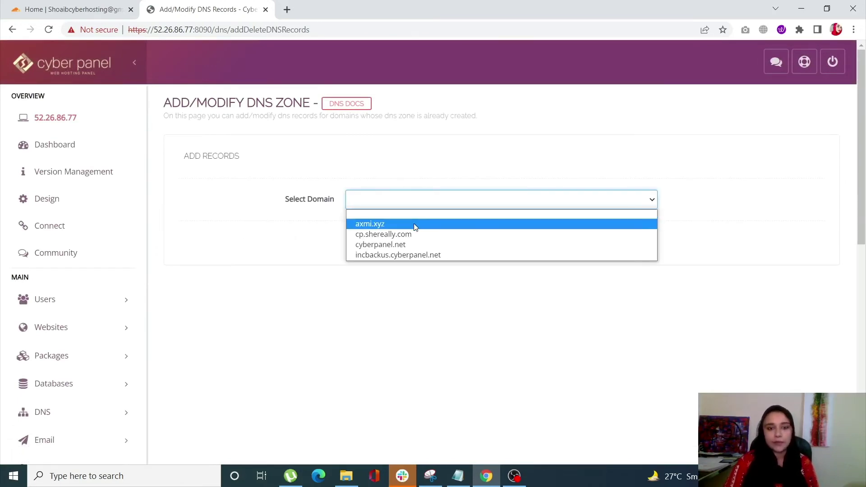
{"action": "left_click", "coordinate": [415, 224]}
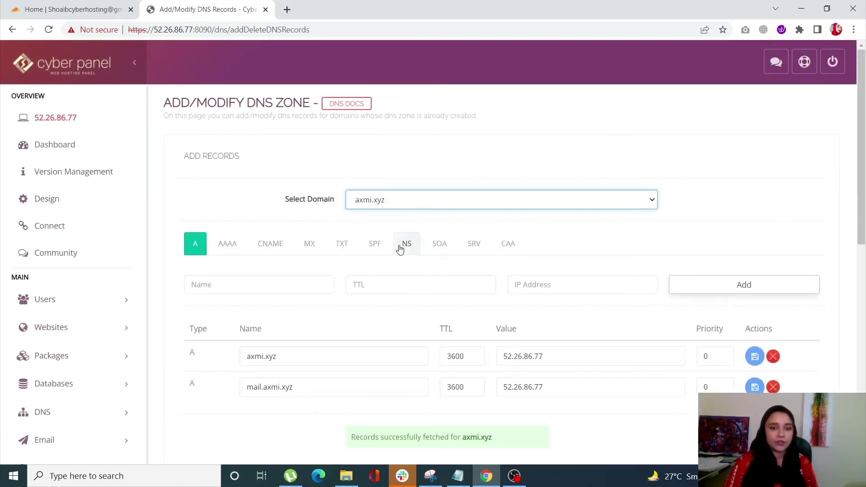
{"action": "scroll", "coordinate": [397, 253], "scroll_direction": "down", "scroll_amount": 1}
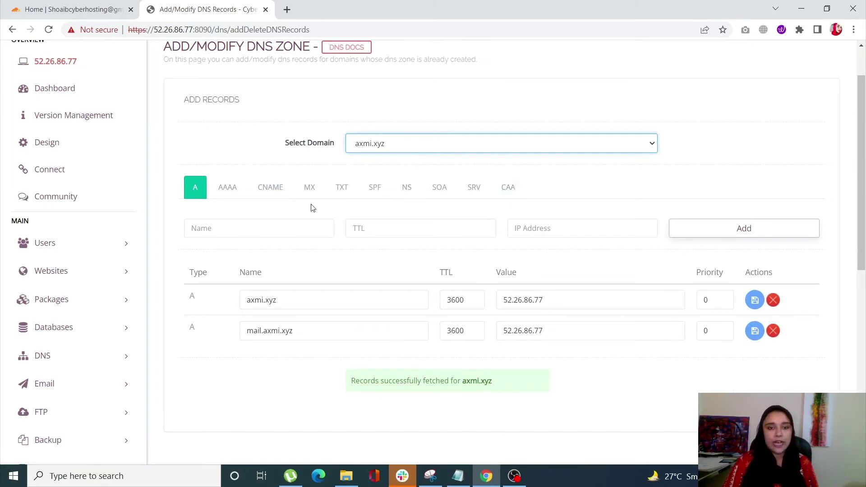
{"action": "left_click", "coordinate": [341, 189]}
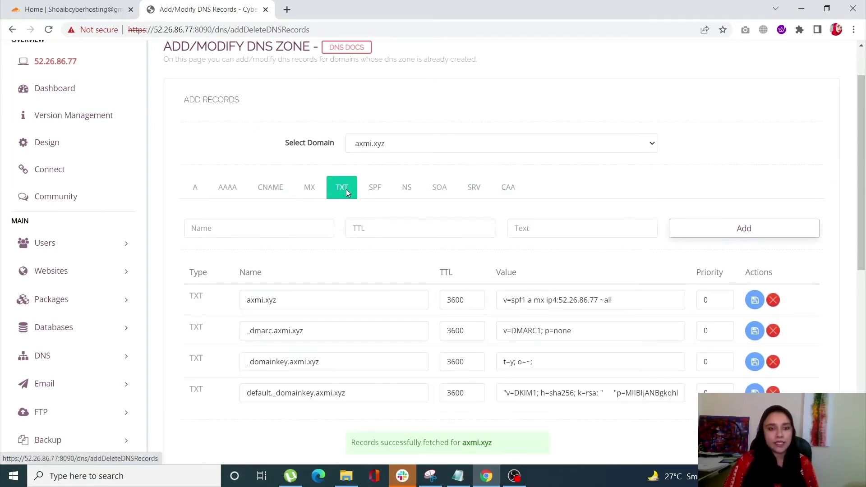
{"action": "scroll", "coordinate": [273, 346], "scroll_direction": "down", "scroll_amount": 2}
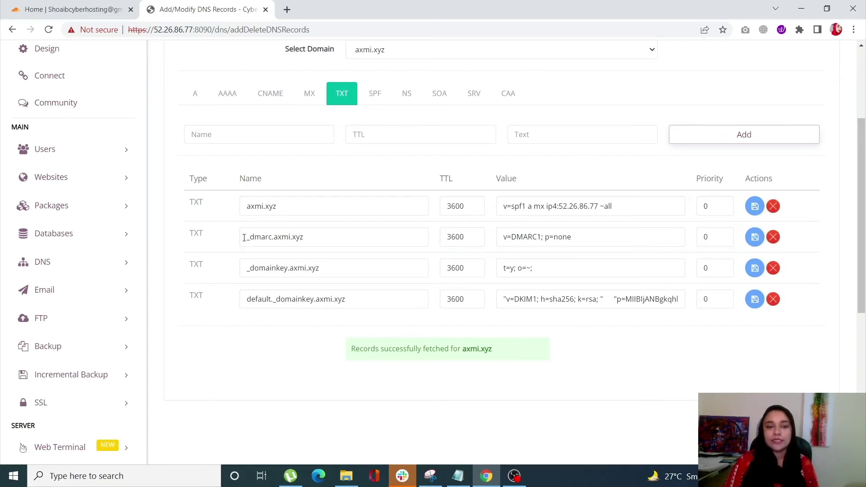
Inspect the _dmarc.axmi.xyz name and v=DMARC1; p=none value, then switch to Cloudflare.
{"action": "left_click_drag", "start_coordinate": [248, 237], "coordinate": [262, 235]}
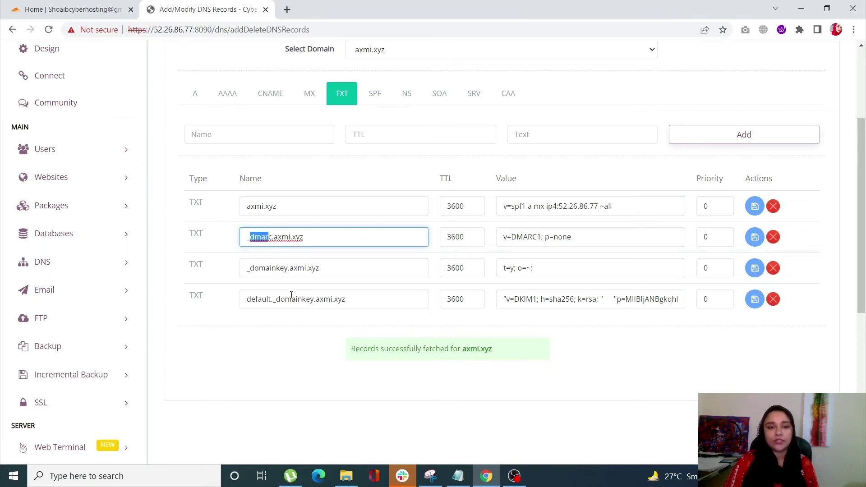
{"action": "left_click", "coordinate": [280, 328]}
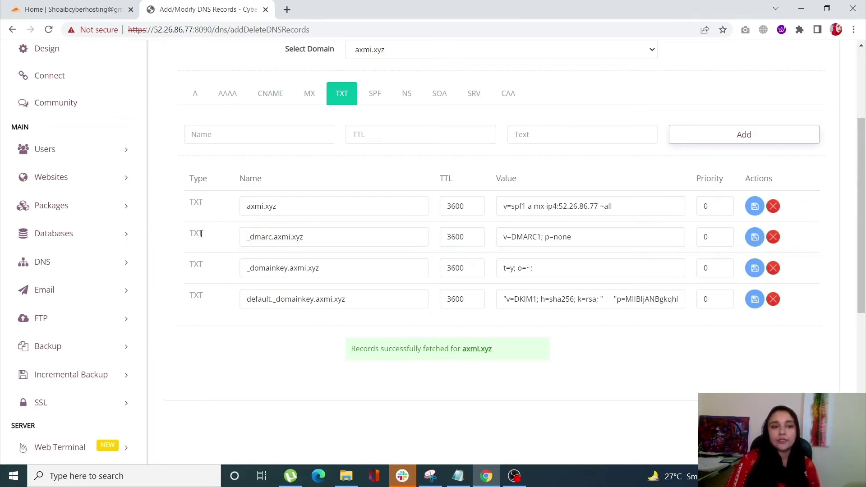
{"action": "left_click", "coordinate": [279, 237]}
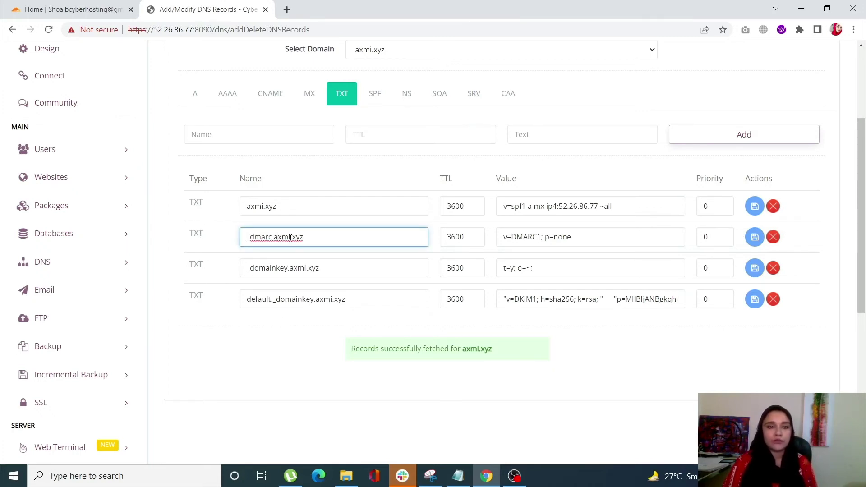
{"action": "left_click", "coordinate": [572, 239]}
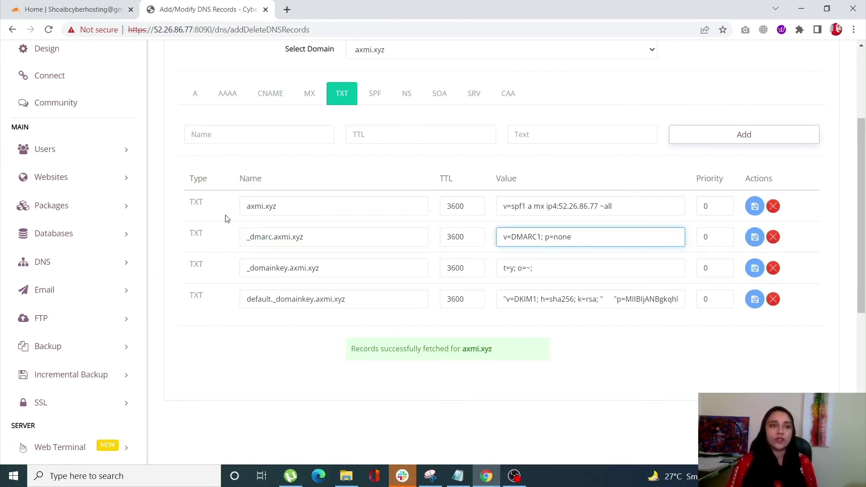
{"action": "key", "text": "ctrl+Tab"}
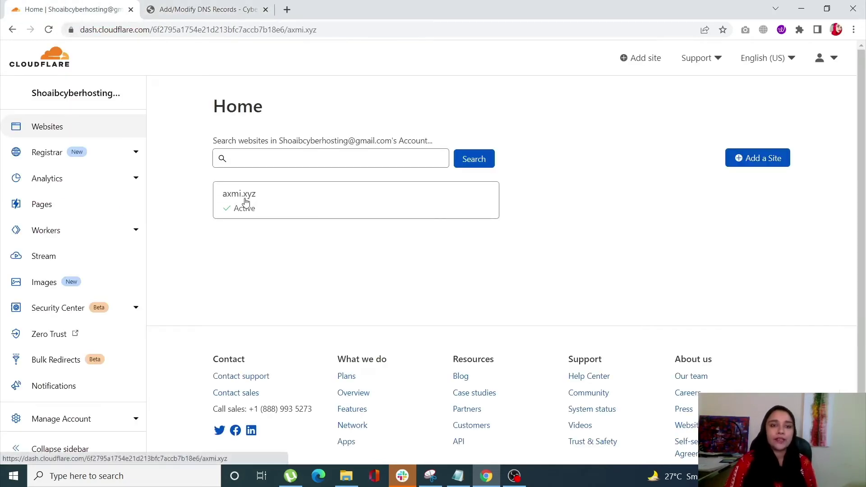
Start a new TXT record in axmi.xyz's Cloudflare DNS records.
{"action": "left_click", "coordinate": [245, 199]}
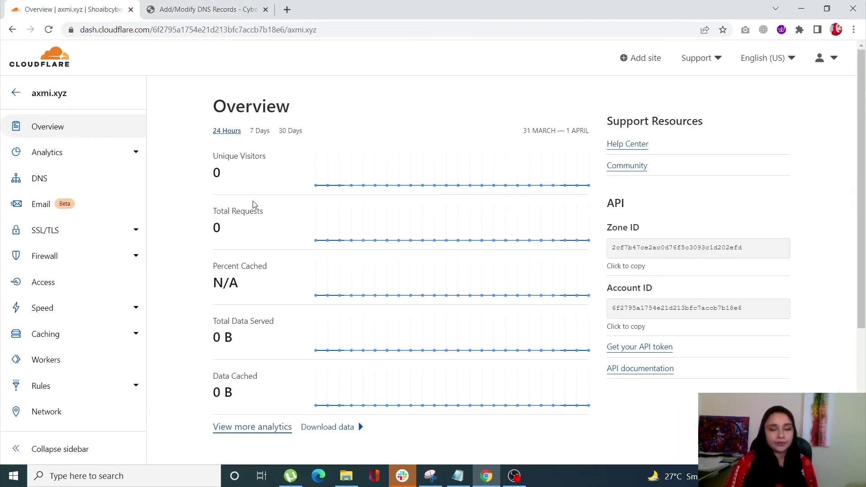
{"action": "left_click", "coordinate": [35, 182]}
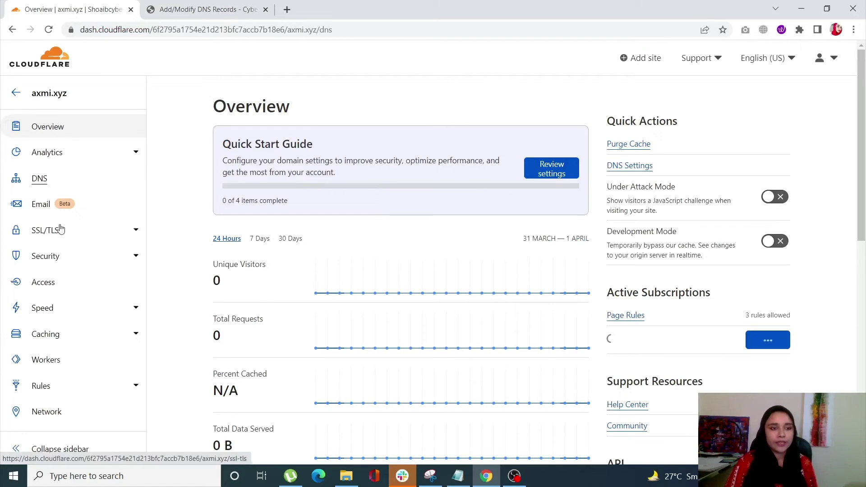
{"action": "scroll", "coordinate": [391, 267], "scroll_direction": "down", "scroll_amount": 2}
{"action": "scroll", "coordinate": [391, 267], "scroll_direction": "down", "scroll_amount": 1}
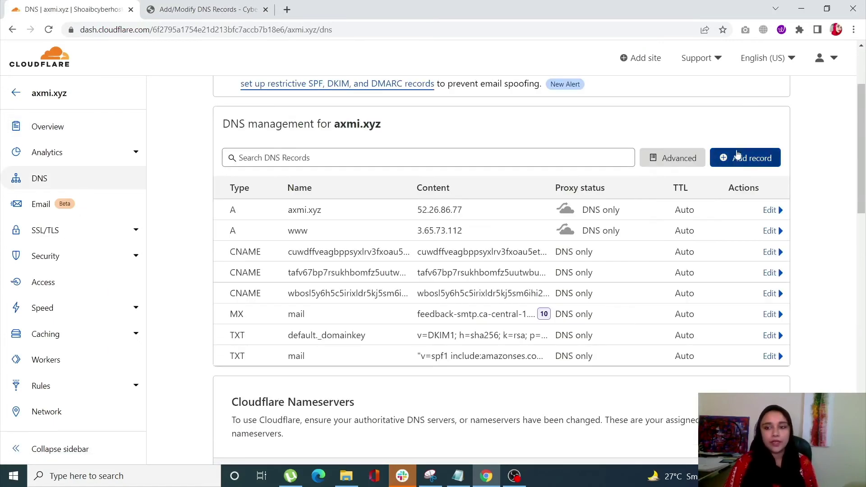
{"action": "left_click", "coordinate": [738, 157]}
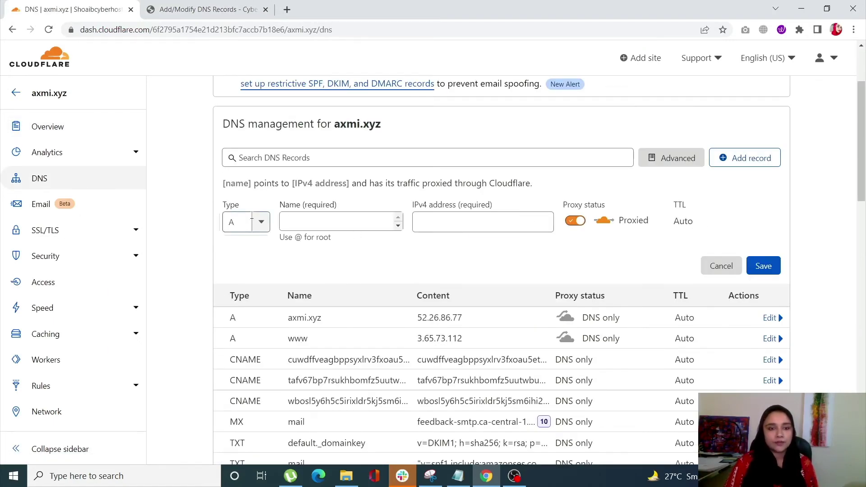
{"action": "left_click", "coordinate": [260, 222]}
{"action": "scroll", "coordinate": [260, 246], "scroll_direction": "down", "scroll_amount": 2}
{"action": "scroll", "coordinate": [257, 271], "scroll_direction": "down", "scroll_amount": 2}
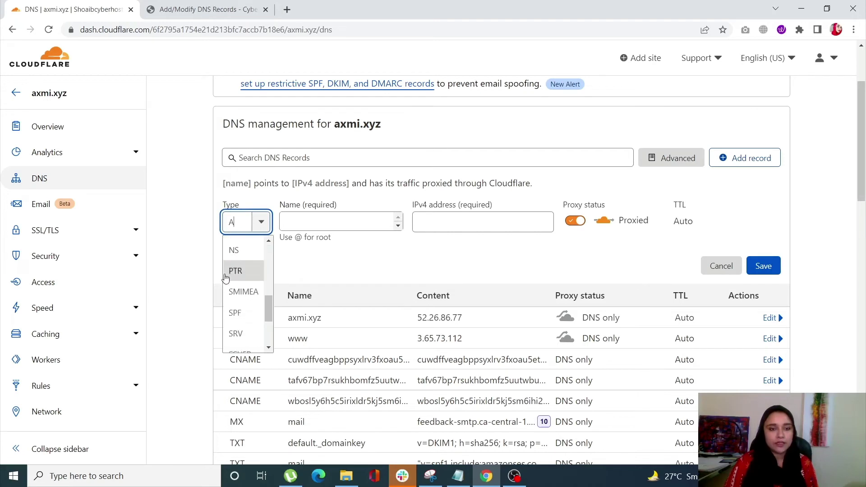
{"action": "scroll", "coordinate": [249, 333], "scroll_direction": "down", "scroll_amount": 1}
{"action": "scroll", "coordinate": [249, 335], "scroll_direction": "down", "scroll_amount": 1}
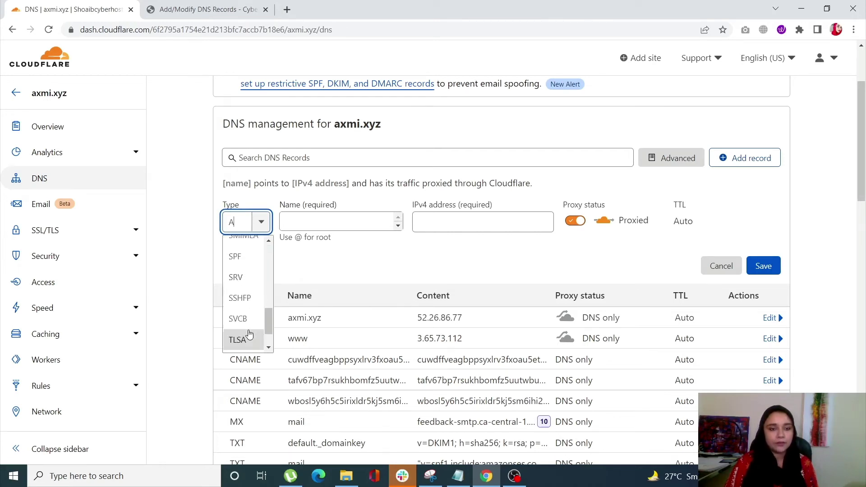
{"action": "scroll", "coordinate": [250, 332], "scroll_direction": "down", "scroll_amount": 1}
{"action": "left_click", "coordinate": [249, 326]}
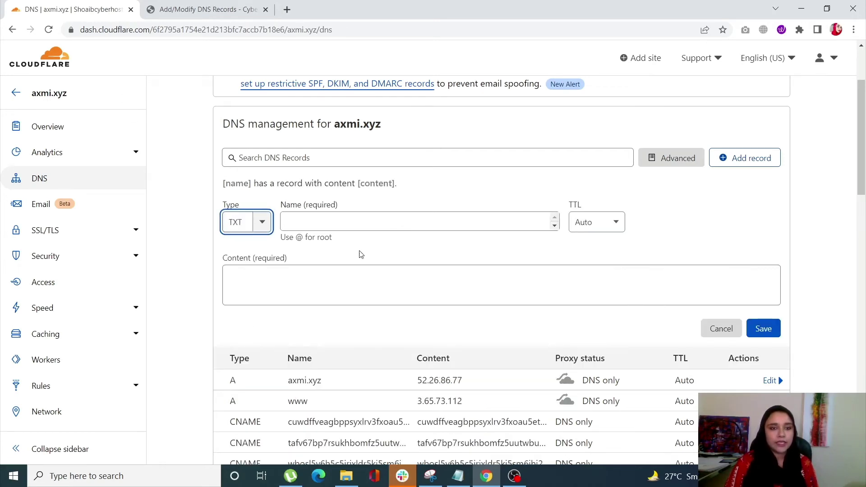
Copy the name _dmarc.axmi.xyz from CyberPanel into the record's Name field.
{"action": "key", "text": "ctrl+Tab"}
{"action": "left_click", "coordinate": [339, 239]}
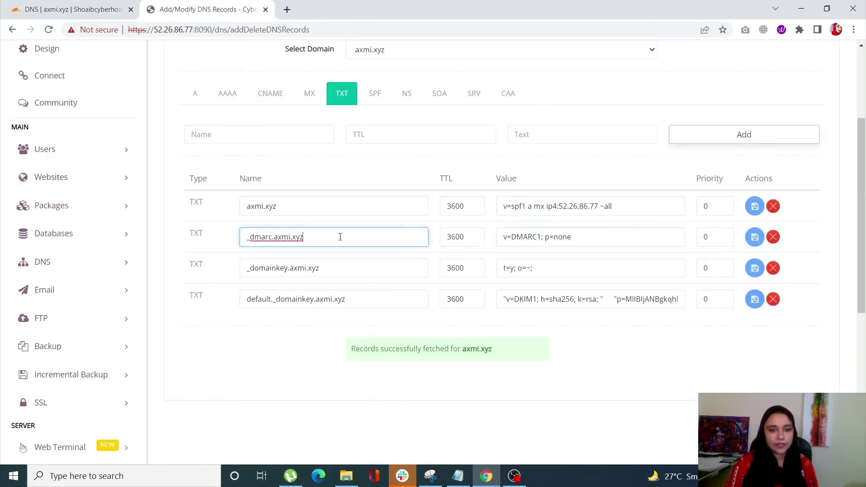
{"action": "key", "text": "ctrl+a"}
{"action": "key", "text": "ctrl+c"}
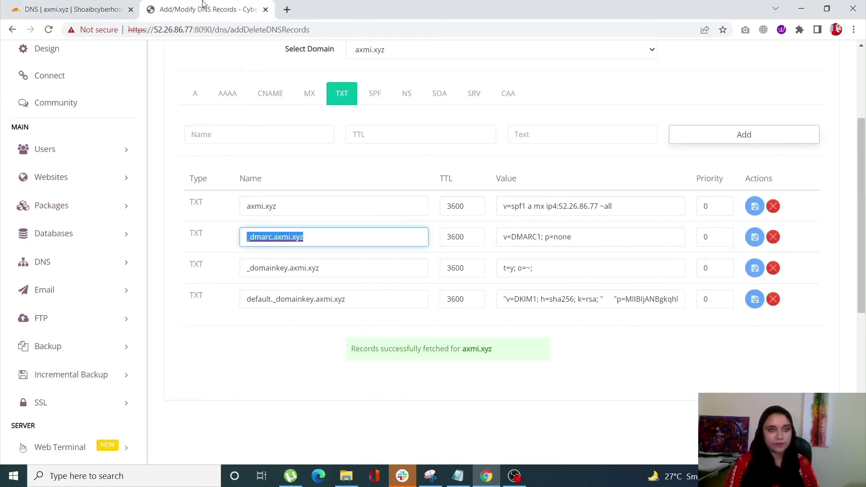
{"action": "left_click", "coordinate": [101, 8]}
{"action": "left_click", "coordinate": [308, 223]}
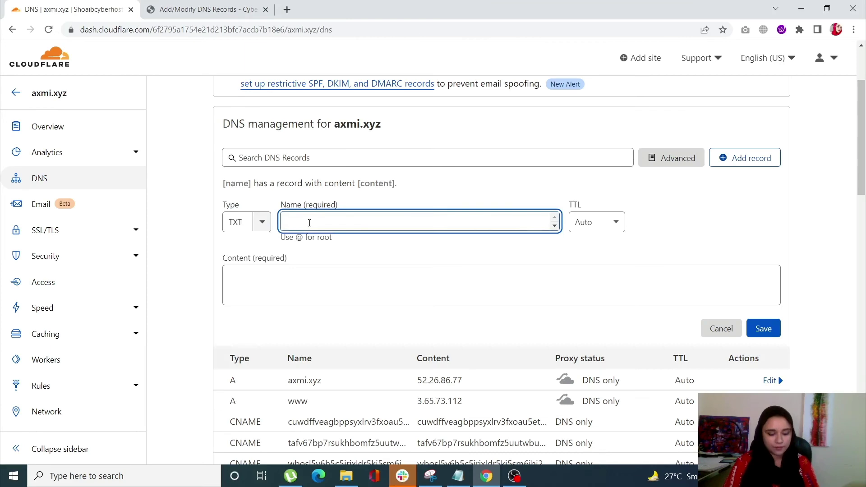
{"action": "key", "text": "ctrl+v"}
Copy the value v=DMARC1; p=none into the record's Content field and save the record.
{"action": "left_click", "coordinate": [203, 9]}
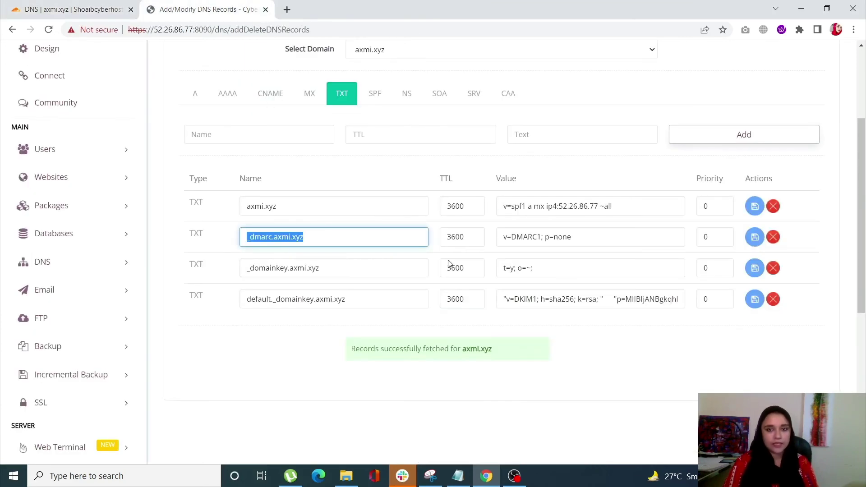
{"action": "left_click", "coordinate": [585, 236]}
{"action": "key", "text": "ctrl+a"}
{"action": "key", "text": "ctrl+c"}
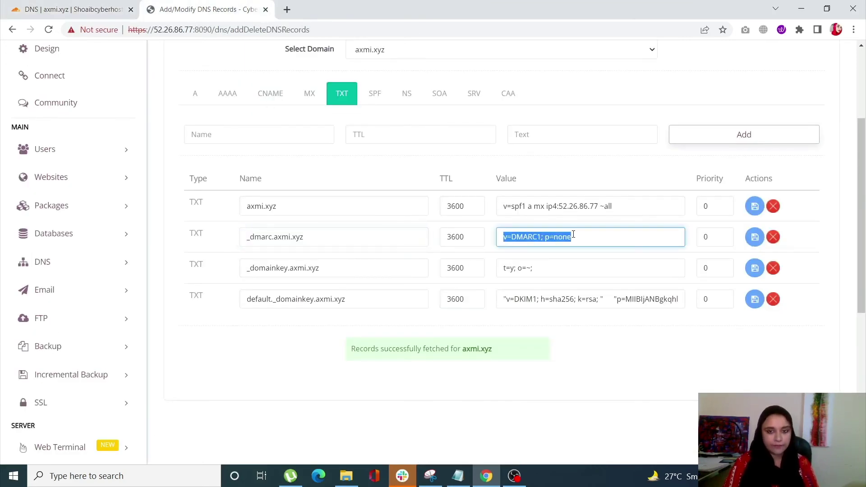
{"action": "left_click", "coordinate": [113, 6]}
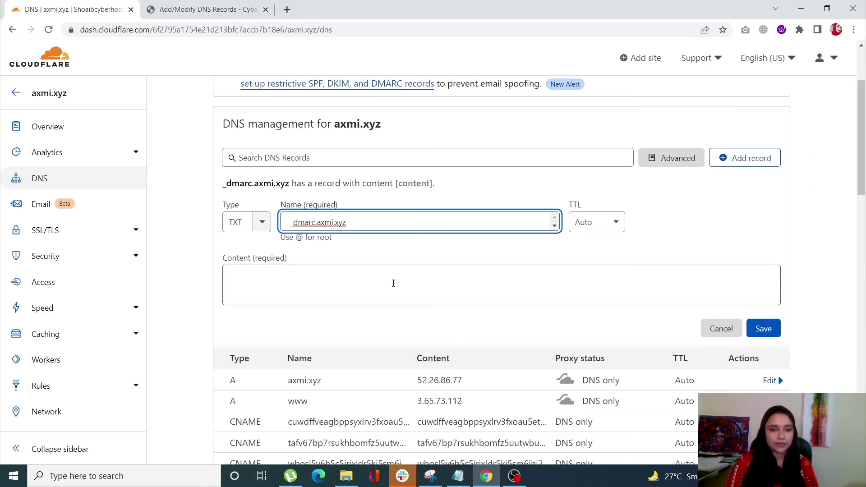
{"action": "left_click", "coordinate": [393, 283]}
{"action": "key", "text": "ctrl+v"}
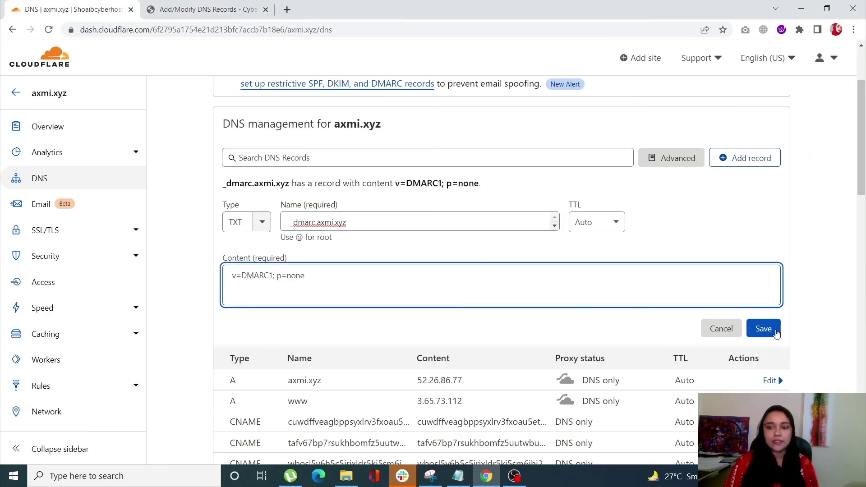
{"action": "left_click", "coordinate": [771, 330]}
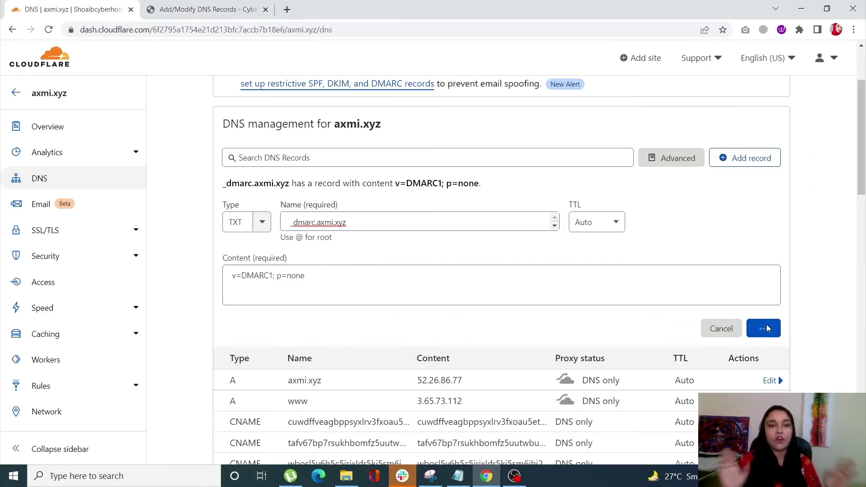